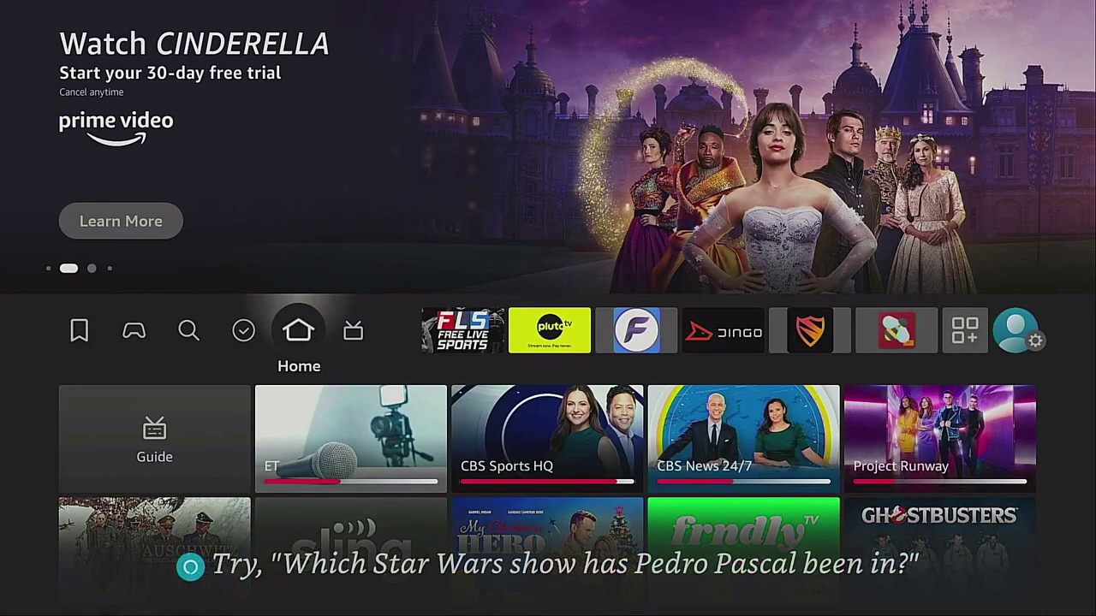
- Search Fire TV for 'downloader' and open the Downloader app
{"action": "key", "text": "Left"}
{"action": "key", "text": "Left"}
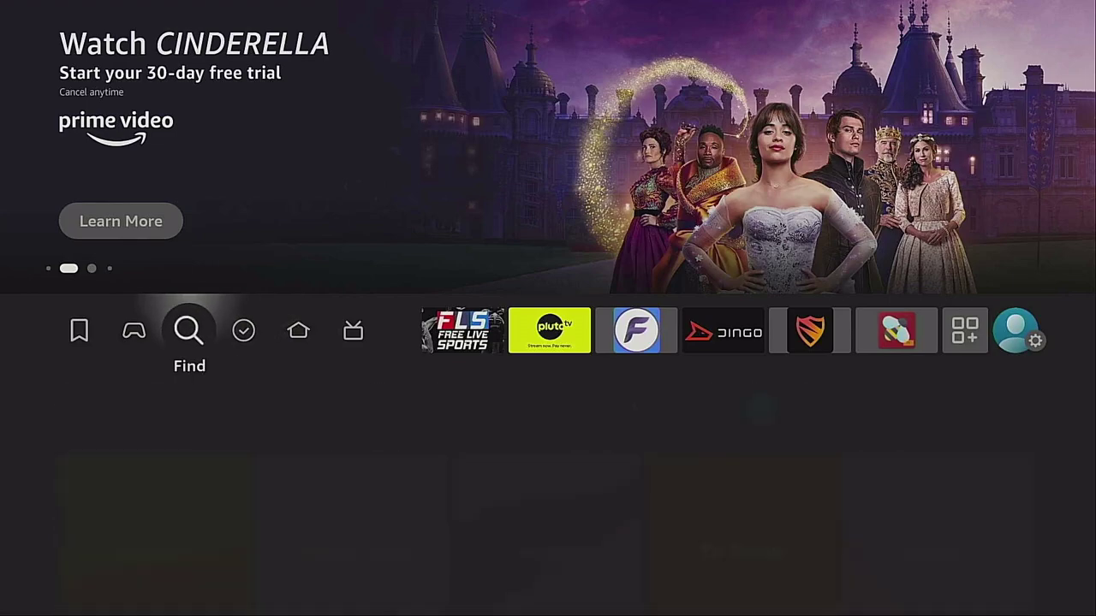
{"action": "key", "text": "Down"}
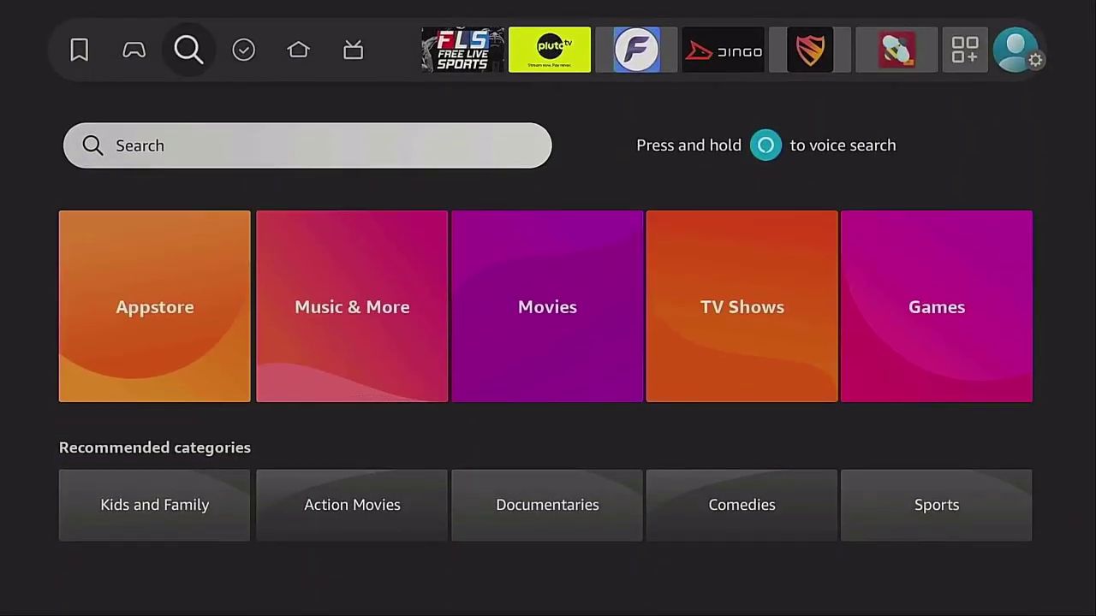
{"action": "key", "text": "Return"}
{"action": "key", "text": "Right"}
{"action": "key", "text": "Right"}
{"action": "key", "text": "Right"}
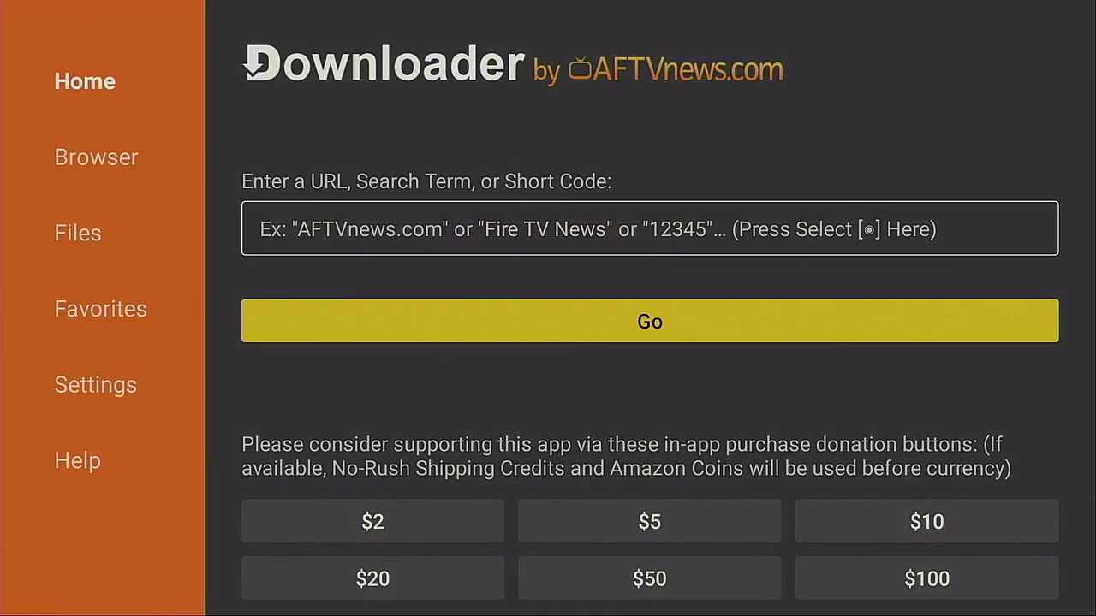
- Enter short code 218330 in Downloader to load the Time 4 Streamin website
{"action": "key", "text": "Up"}
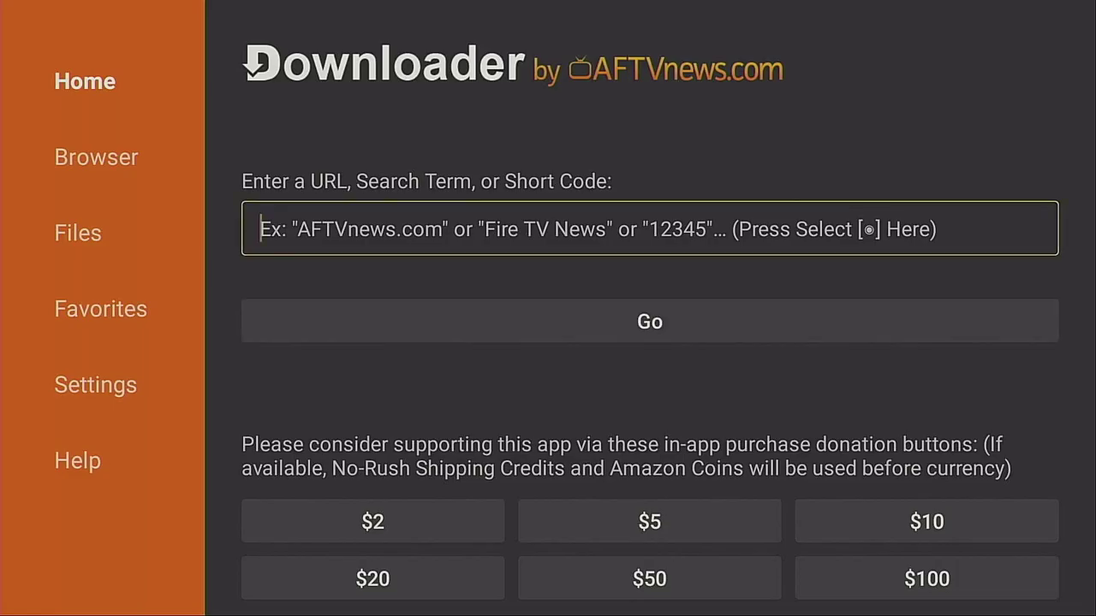
{"action": "key", "text": "Return"}
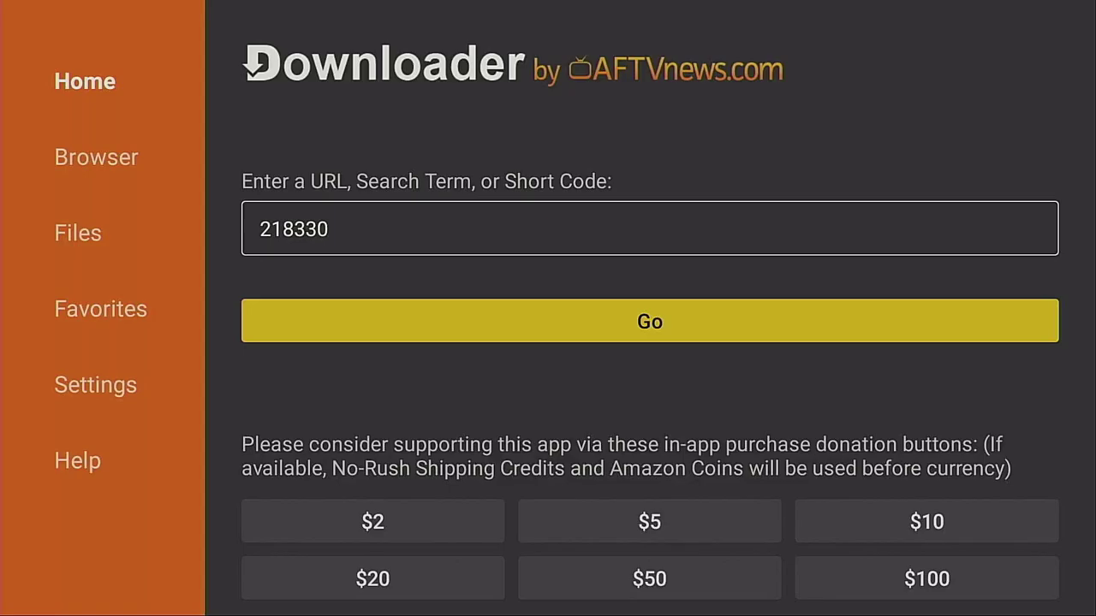
{"action": "key", "text": "Return"}
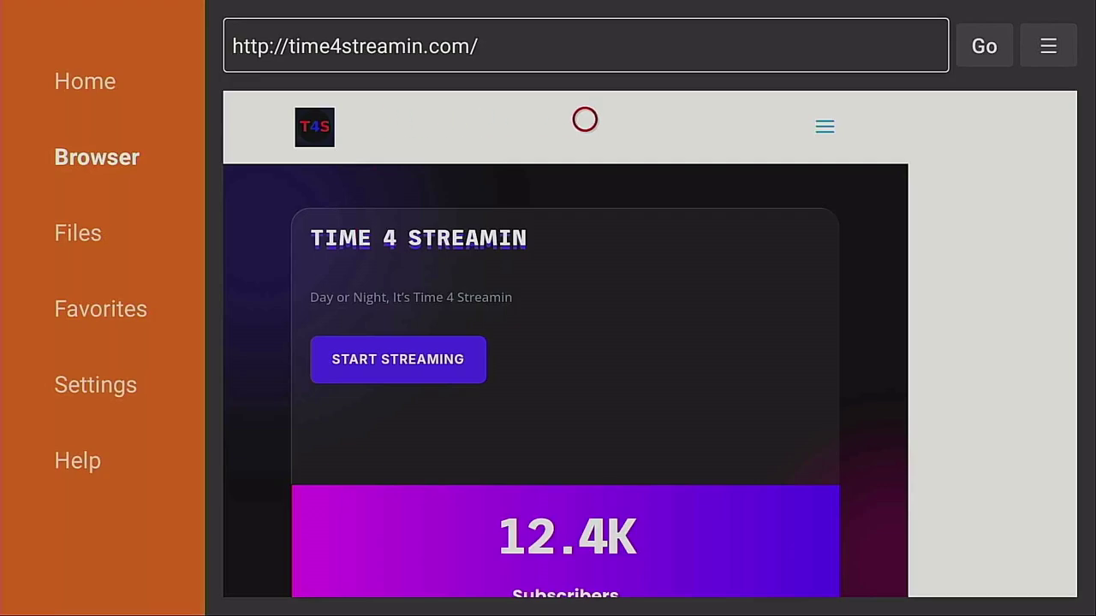
- Go to the site's Downloads page and scroll down to the Duck Duck Go button
{"action": "left_click", "coordinate": [842, 120]}
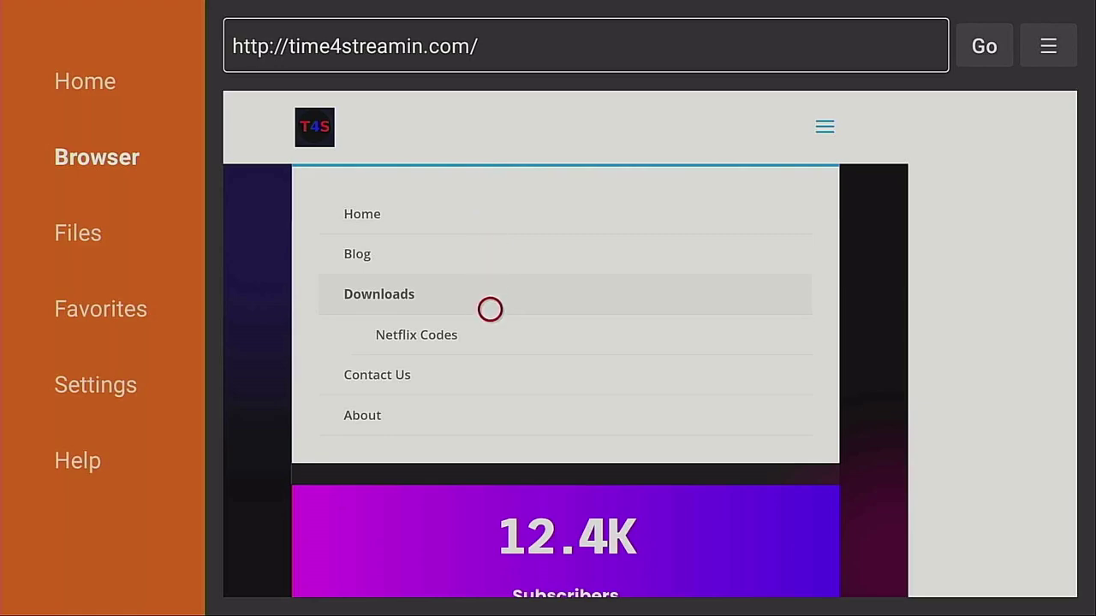
{"action": "left_click", "coordinate": [490, 303]}
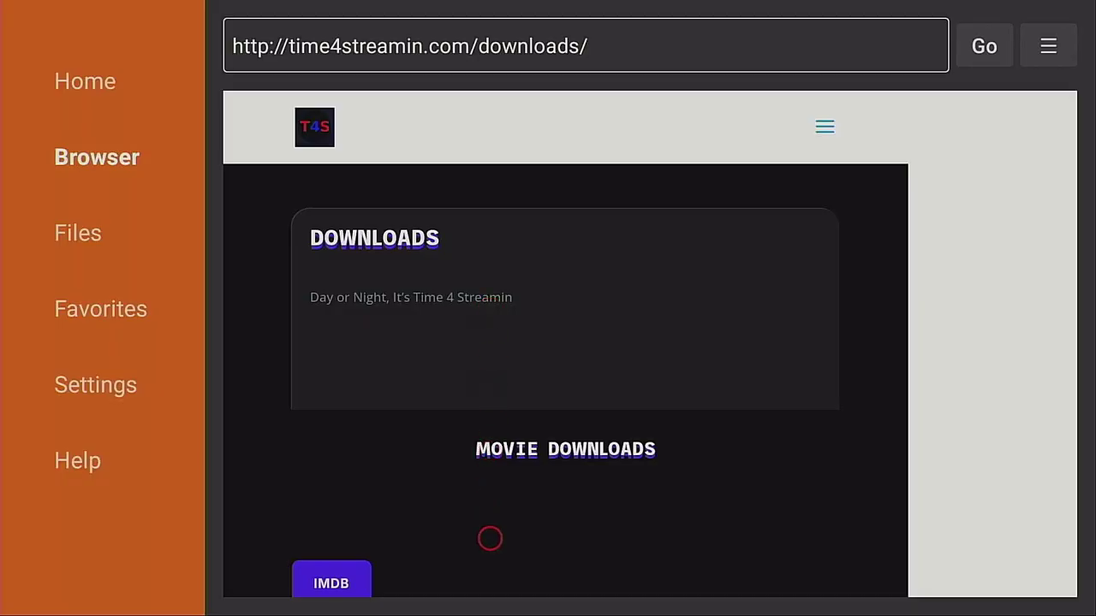
{"action": "scroll", "coordinate": [490, 575], "scroll_direction": "down", "scroll_amount": 5}
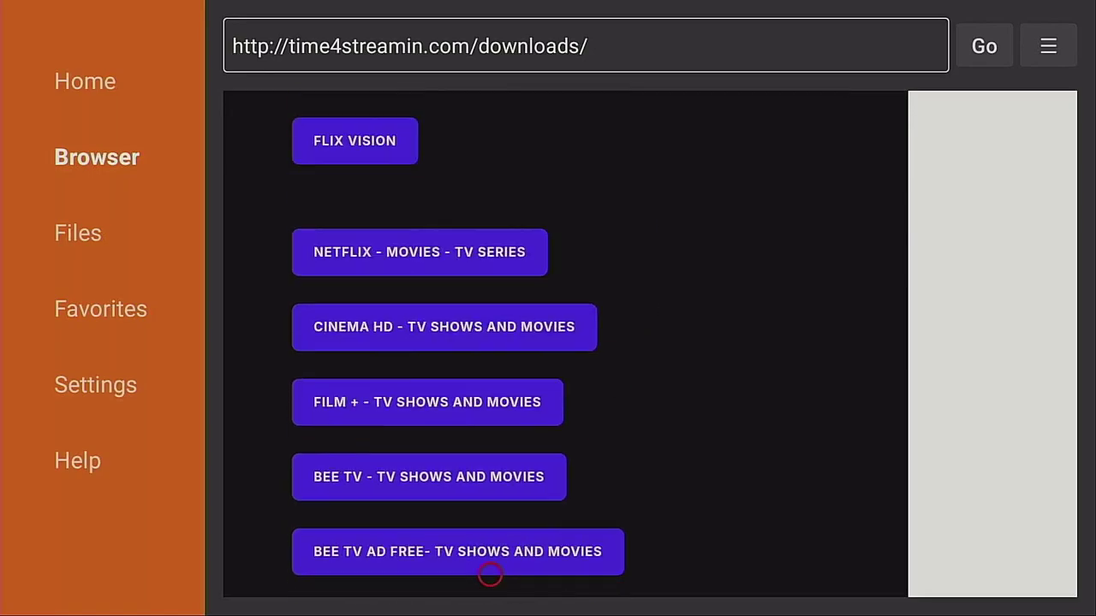
{"action": "scroll", "coordinate": [489, 575], "scroll_direction": "down", "scroll_amount": 8}
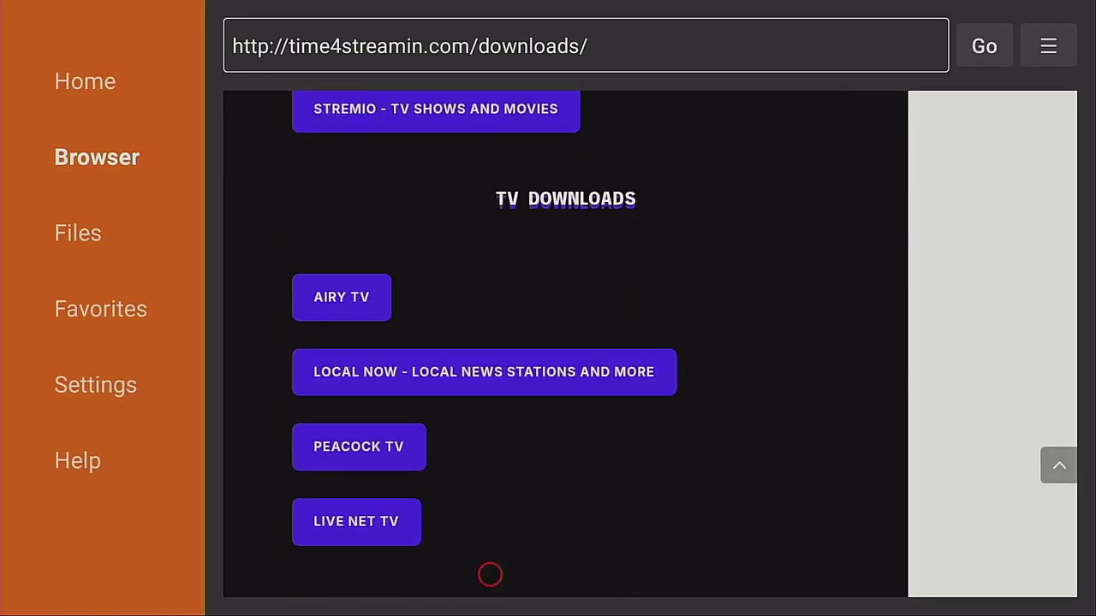
{"action": "scroll", "coordinate": [489, 575], "scroll_direction": "down", "scroll_amount": 10}
{"action": "scroll", "coordinate": [489, 576], "scroll_direction": "down", "scroll_amount": 10}
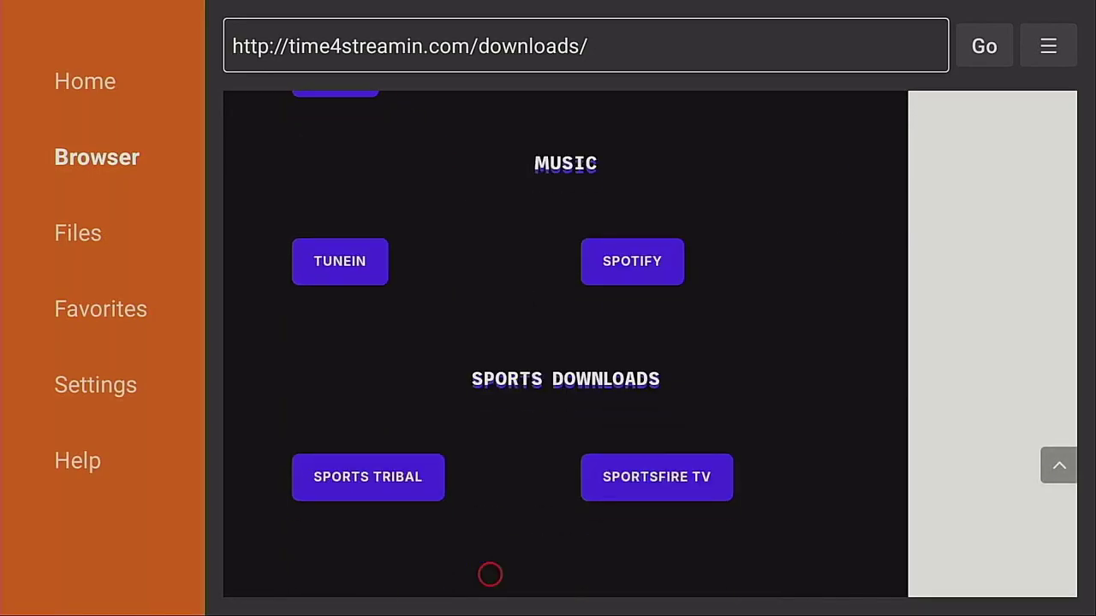
{"action": "scroll", "coordinate": [490, 575], "scroll_direction": "down", "scroll_amount": 10}
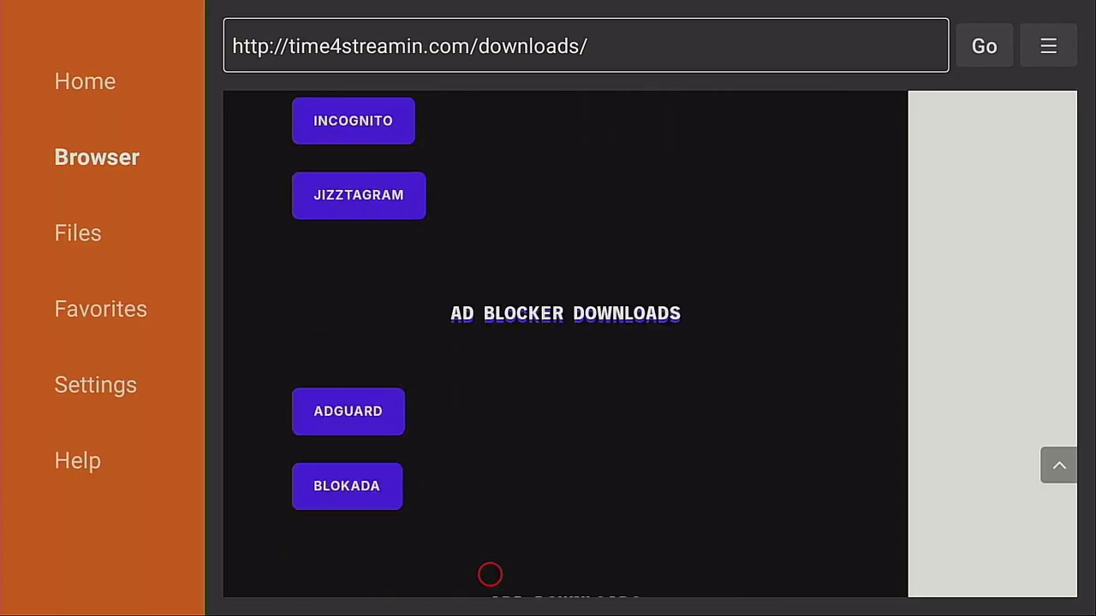
{"action": "scroll", "coordinate": [490, 575], "scroll_direction": "down", "scroll_amount": 5}
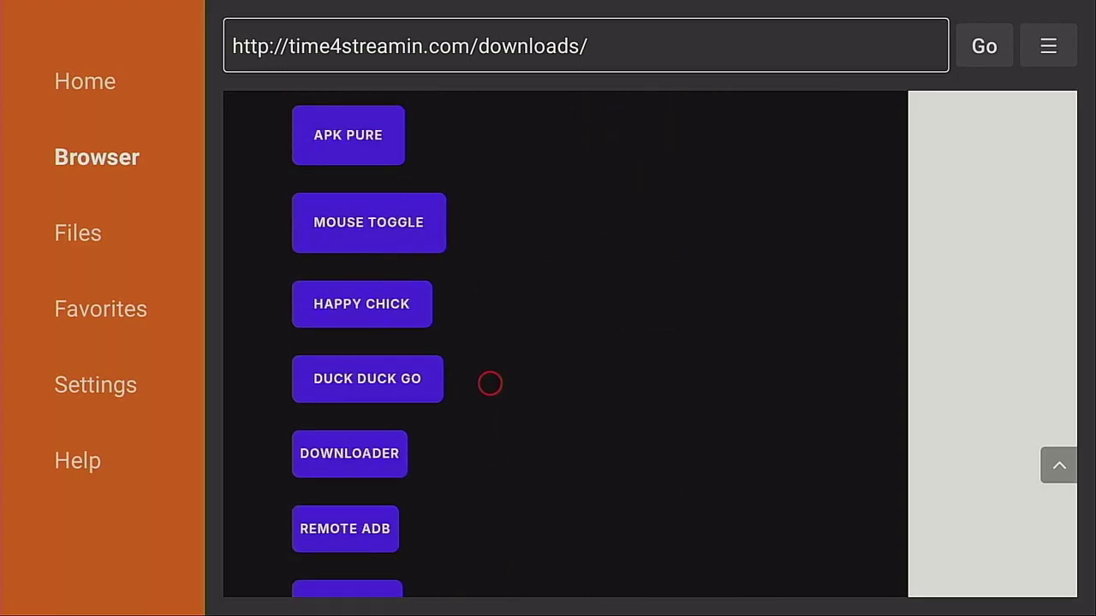
- Download and install the DuckDuckGo APK, then delete the downloaded file
{"action": "left_click", "coordinate": [309, 383]}
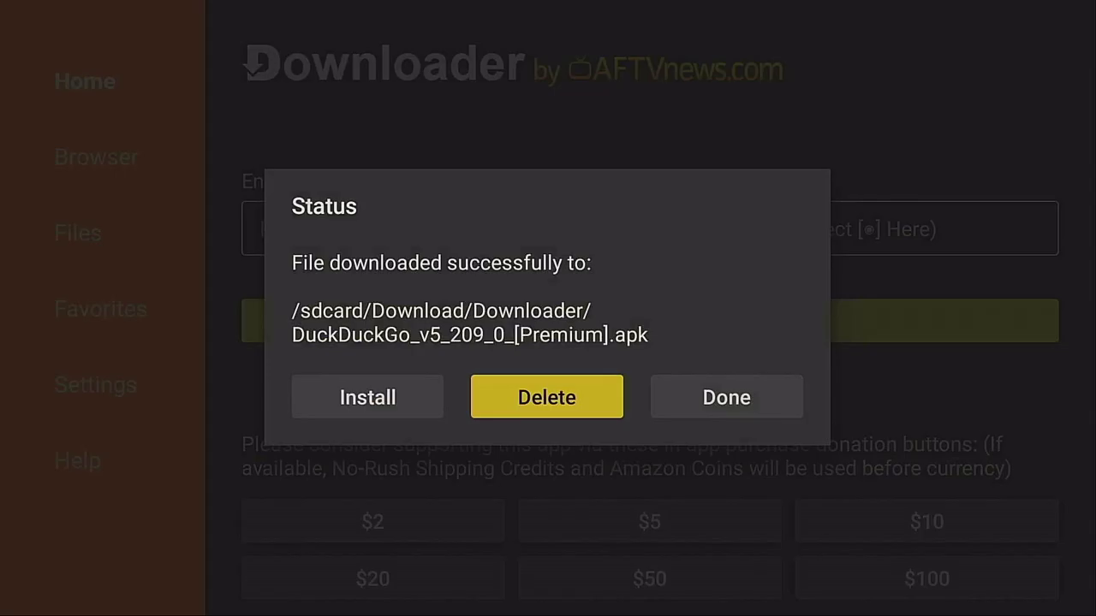
{"action": "key", "text": "Return"}
{"action": "key", "text": "Left"}
{"action": "key", "text": "Return"}
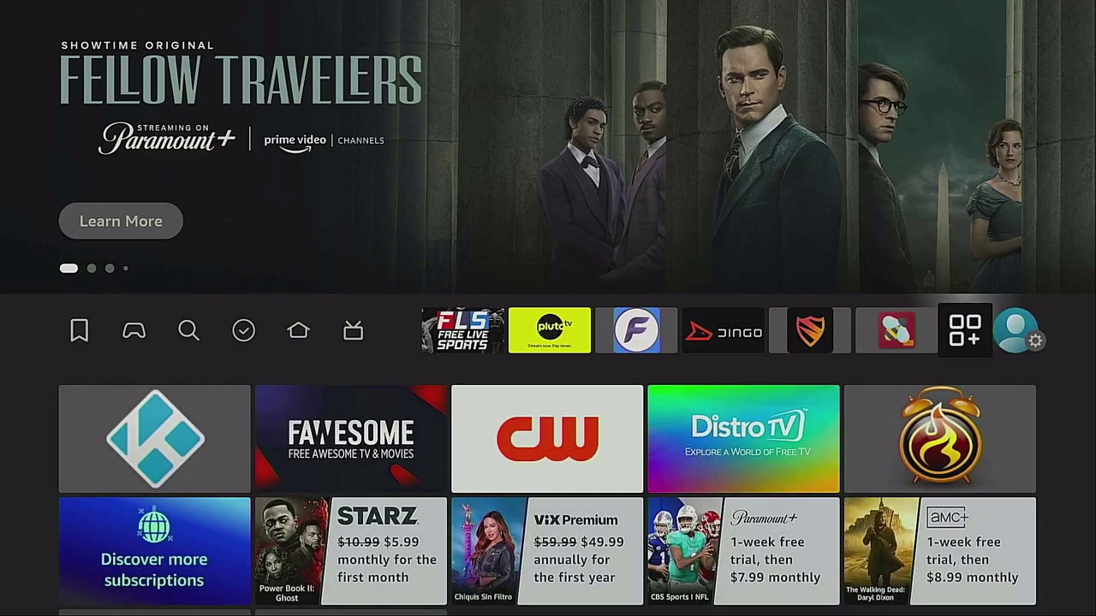
- Move DuckDuckGo to the front of the installed apps and return to the home screen
{"action": "key", "text": "Return"}
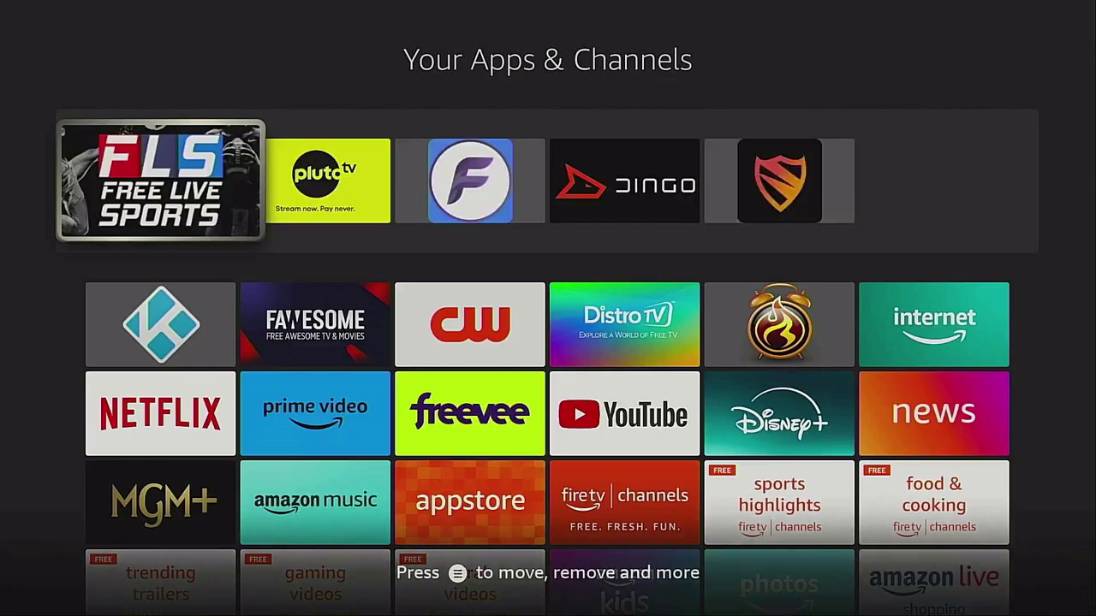
{"action": "key", "text": "Down"}
{"action": "key", "text": "Down"}
{"action": "key", "text": "Down"}
{"action": "key", "text": "Down"}
{"action": "key", "text": "Down"}
{"action": "key", "text": "Down"}
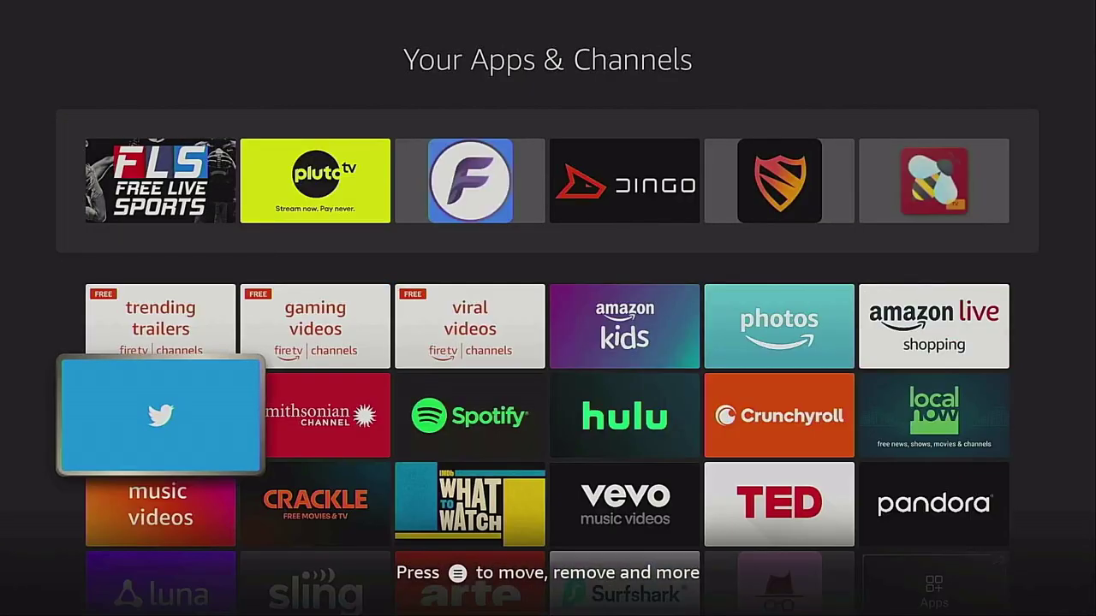
{"action": "key", "text": "Down"}
{"action": "key", "text": "Down"}
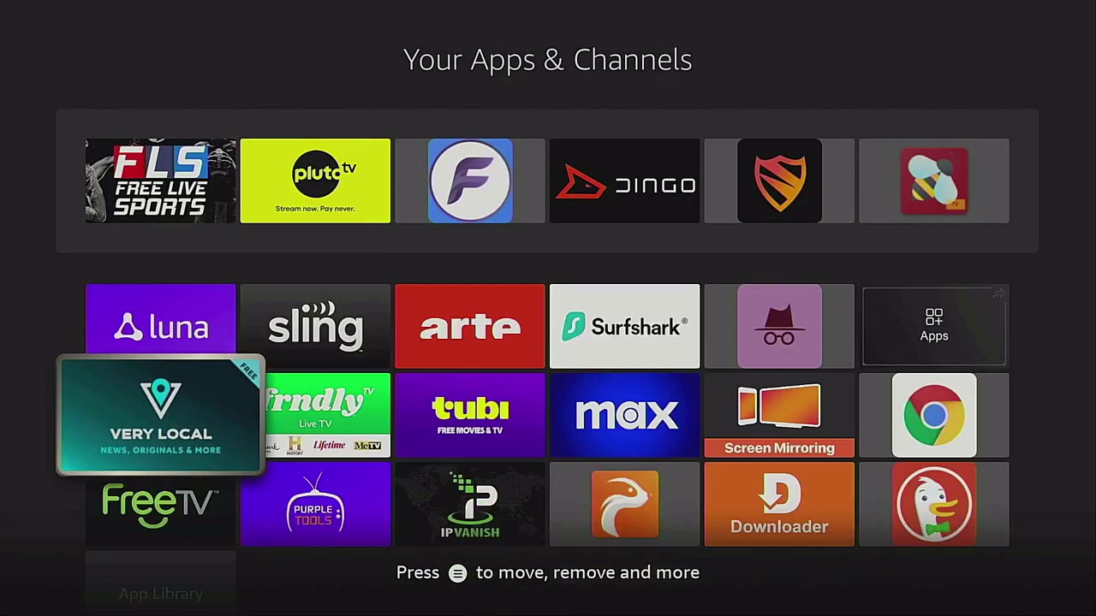
{"action": "key", "text": "Down"}
{"action": "key", "text": "Right"}
{"action": "key", "text": "Right"}
{"action": "key", "text": "Right"}
{"action": "key", "text": "Right"}
{"action": "key", "text": "Right"}
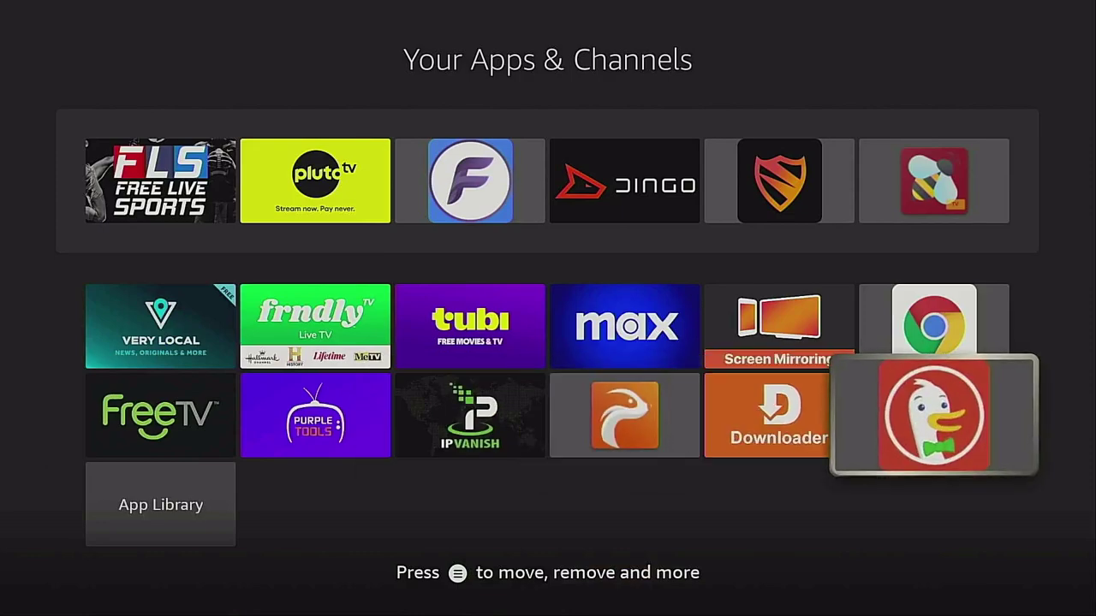
{"action": "key", "text": "Menu"}
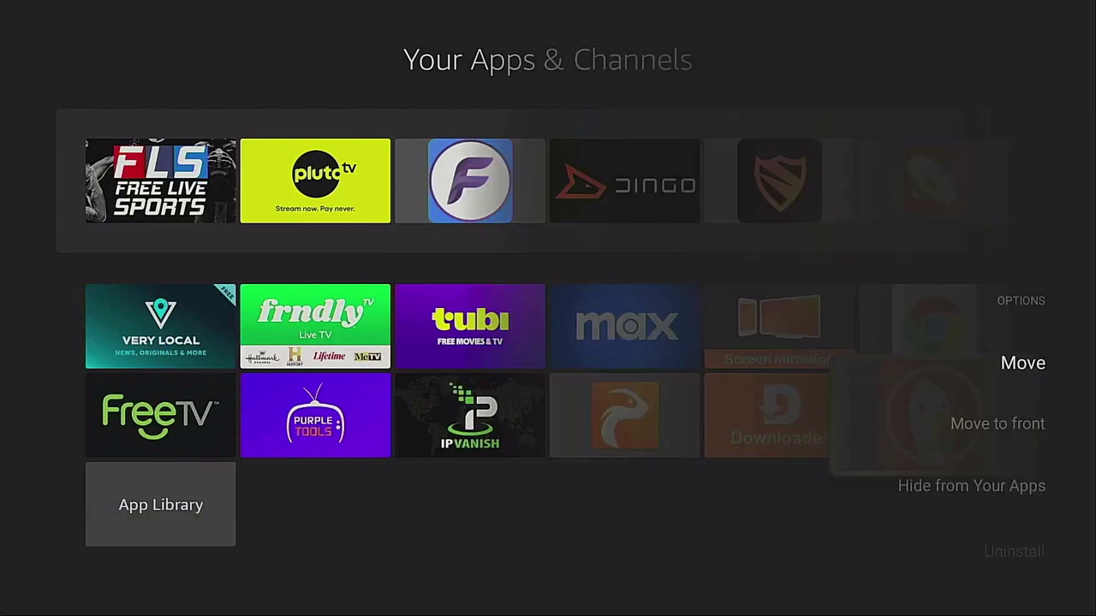
{"action": "key", "text": "Down"}
{"action": "key", "text": "Return"}
{"action": "key", "text": "Home"}
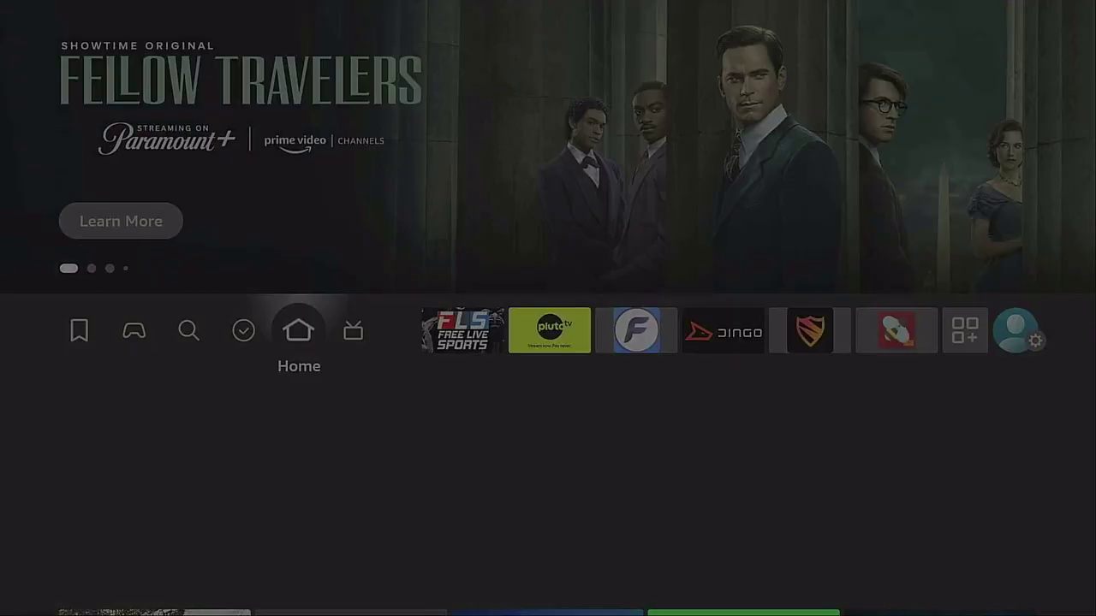
- Launch DuckDuckGo from the home row and begin setup with Let's do it!
{"action": "key", "text": "Right"}
{"action": "key", "text": "Right"}
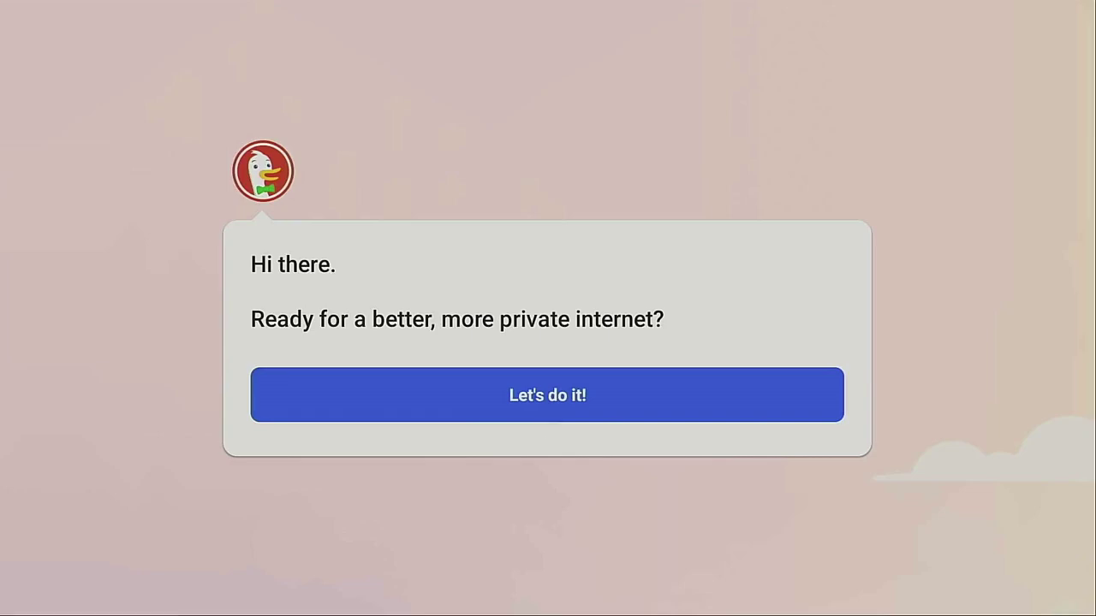
{"action": "left_click", "coordinate": [539, 399]}
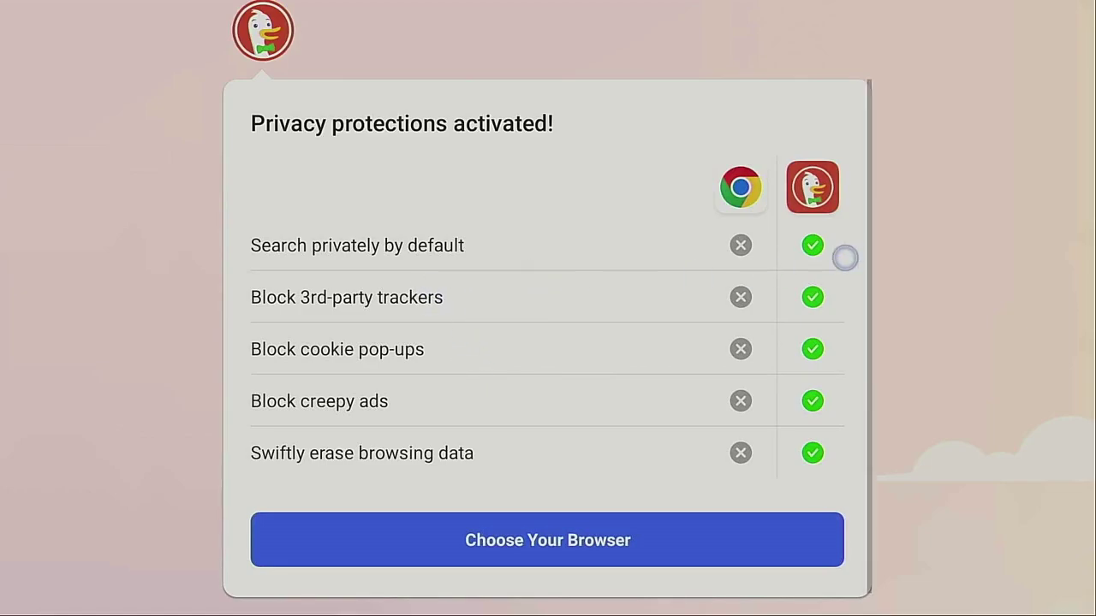
- Select DuckDuckGo in the browser choice dialog and set it as the default browser
{"action": "left_click", "coordinate": [496, 551]}
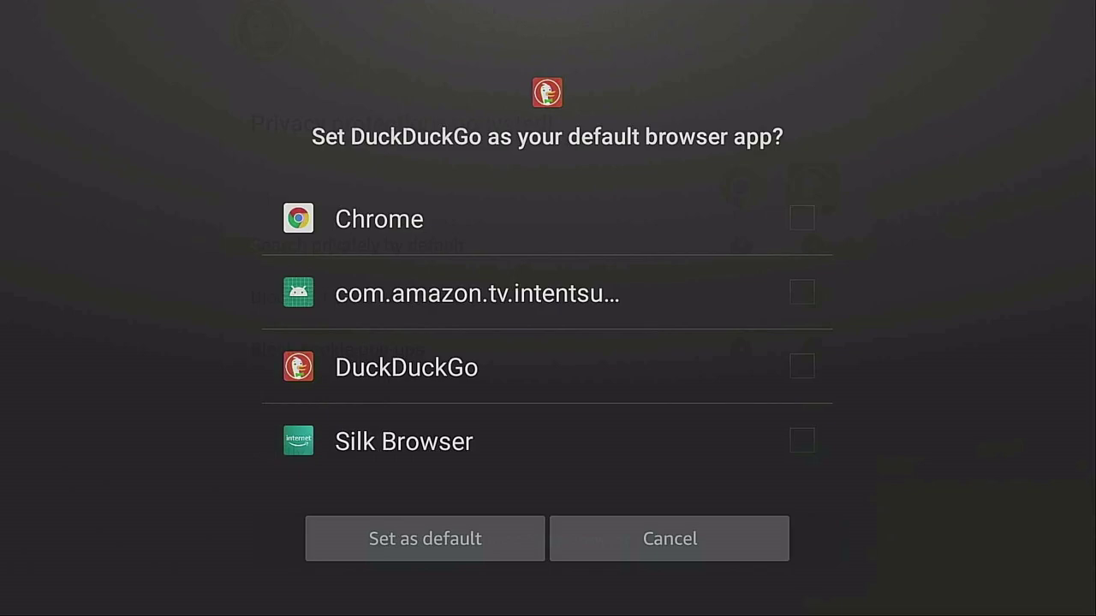
{"action": "key", "text": "Down"}
{"action": "key", "text": "Down"}
{"action": "key", "text": "Down"}
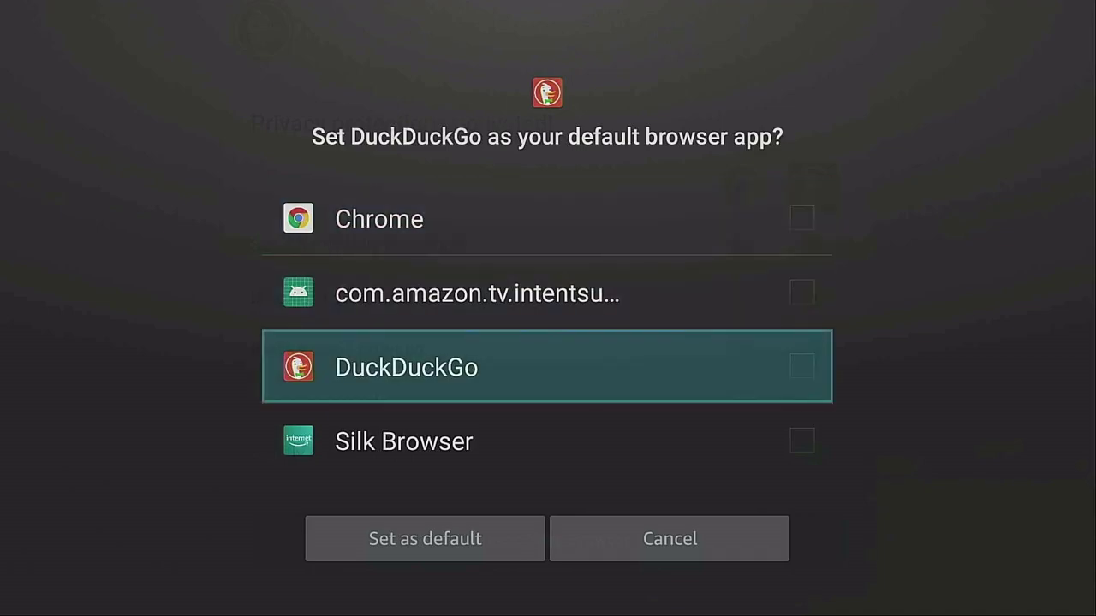
{"action": "key", "text": "Return"}
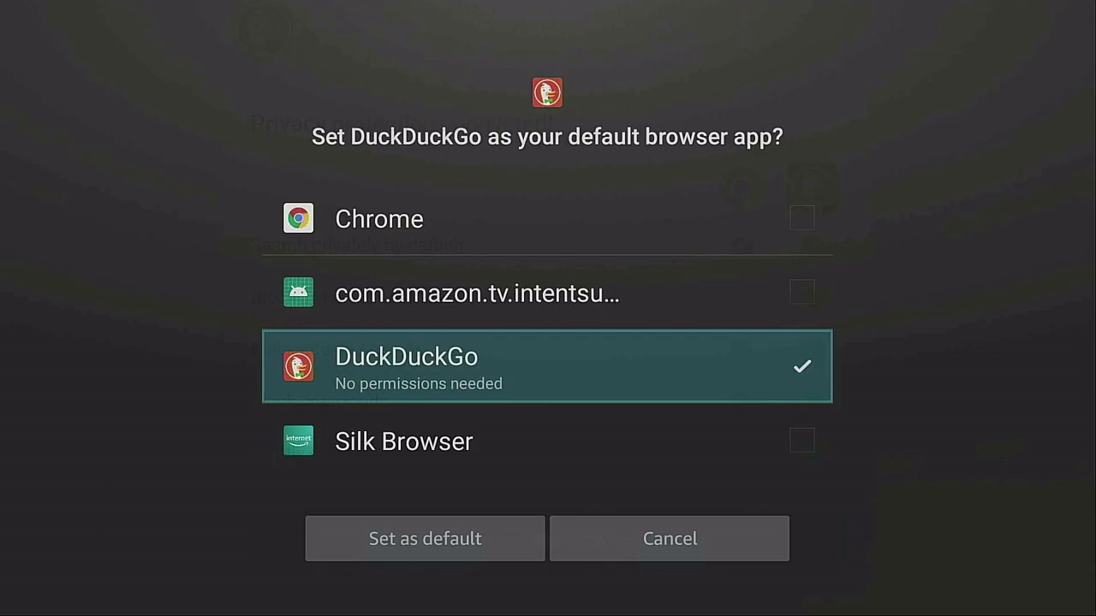
{"action": "key", "text": "Down"}
{"action": "key", "text": "Down"}
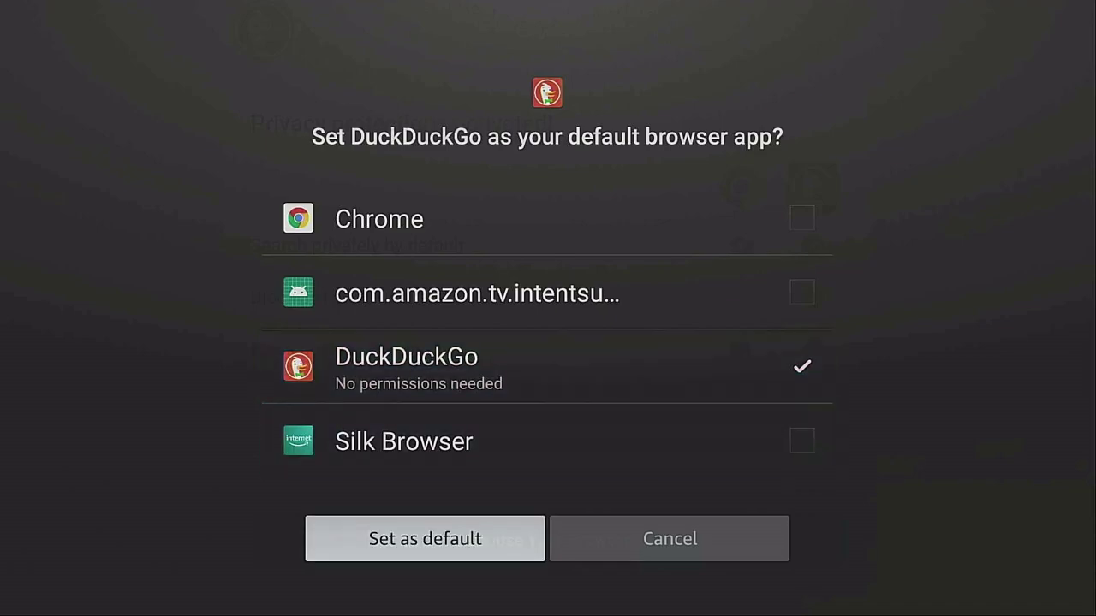
{"action": "key", "text": "Return"}
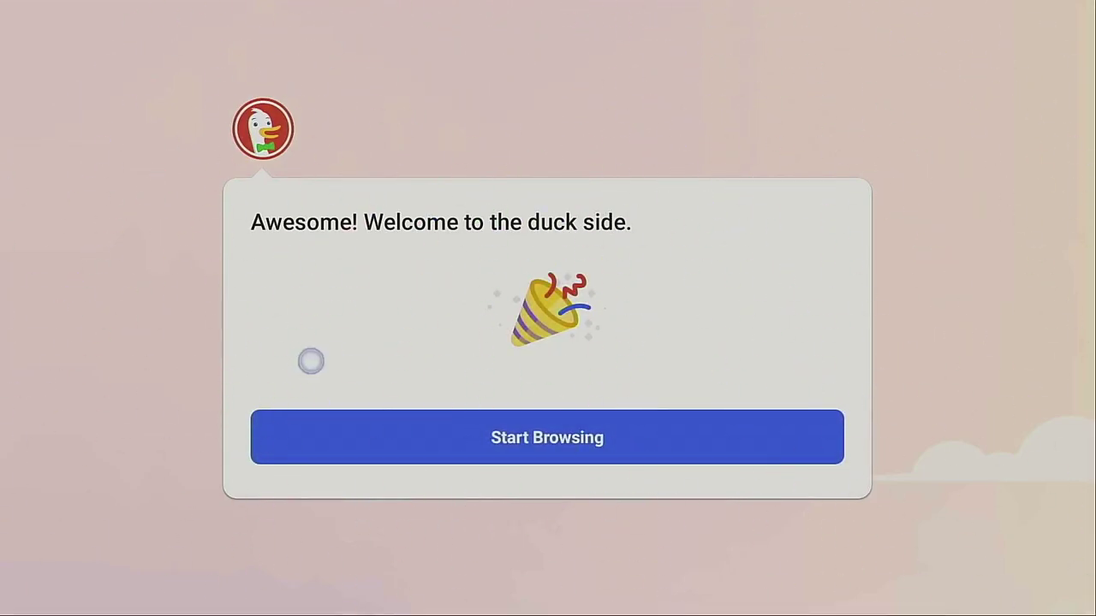
- Finish onboarding with Start Browsing to reach the 'Search or type URL' page
{"action": "left_click", "coordinate": [603, 437]}
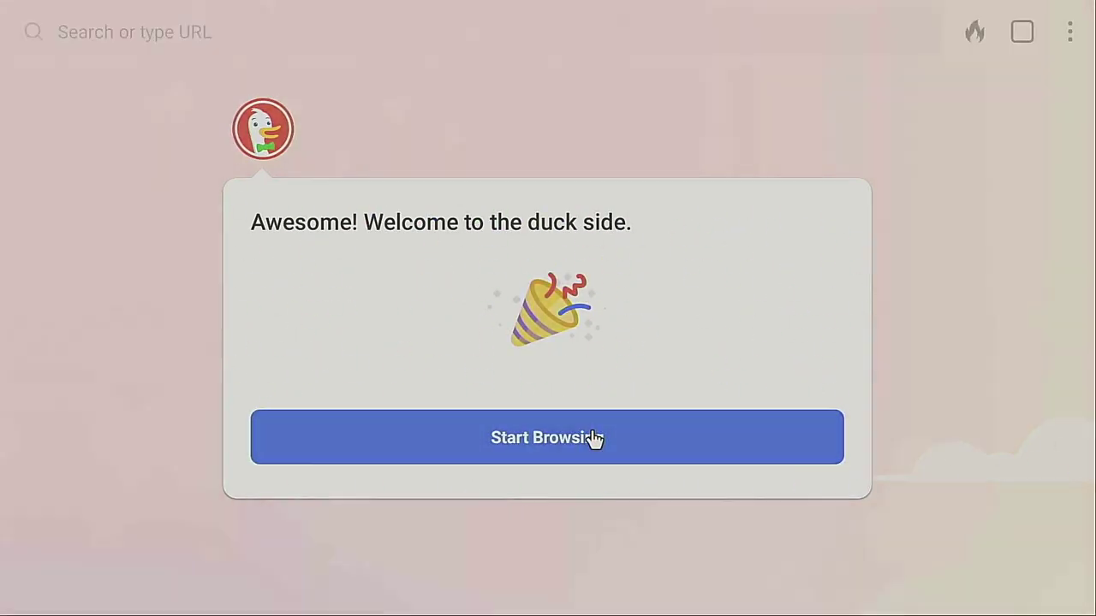